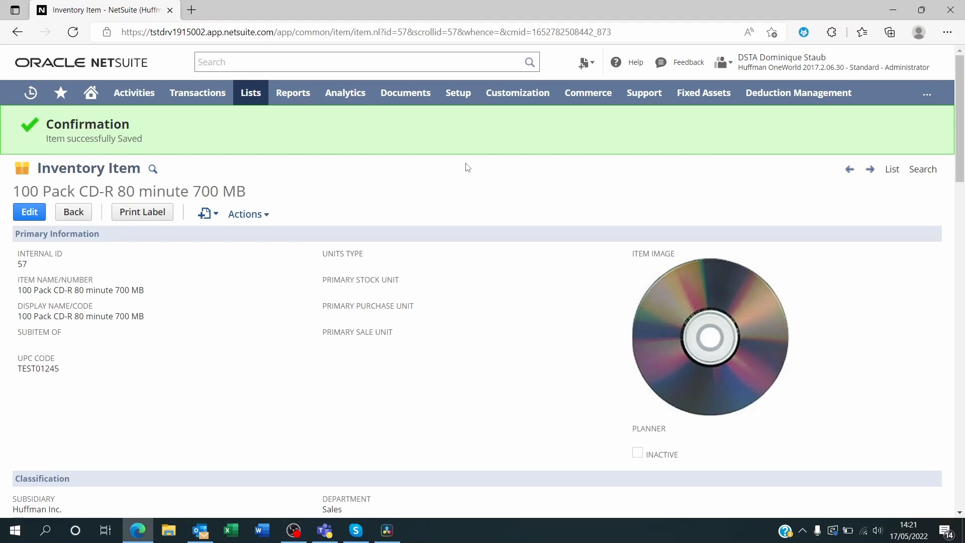
Step: Open the list of transaction form PDF layouts
mouse_move(517, 94)
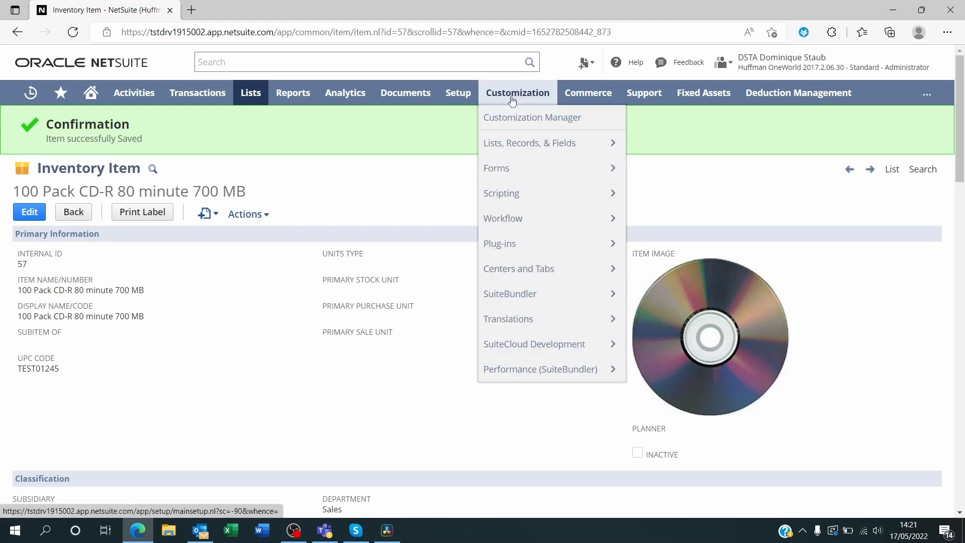
mouse_move(543, 170)
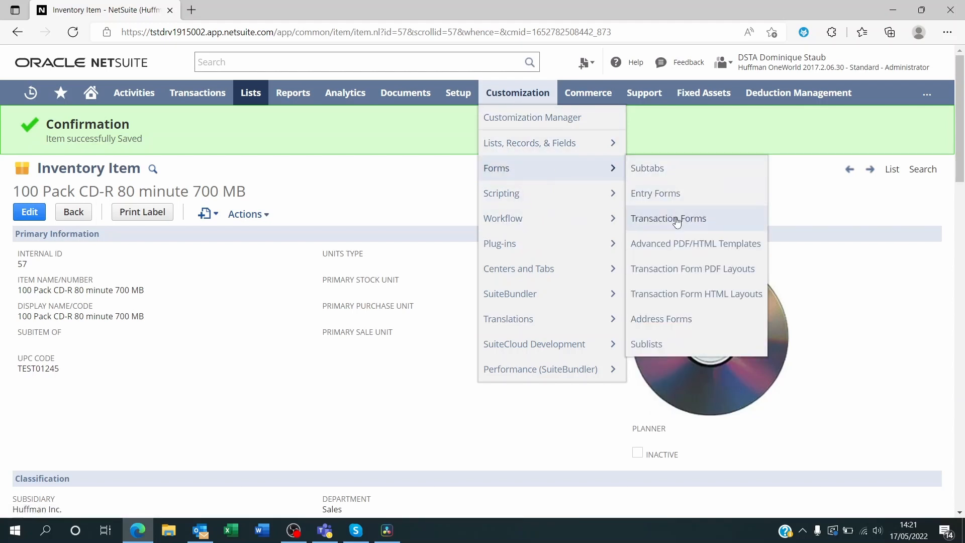
left_click(679, 272)
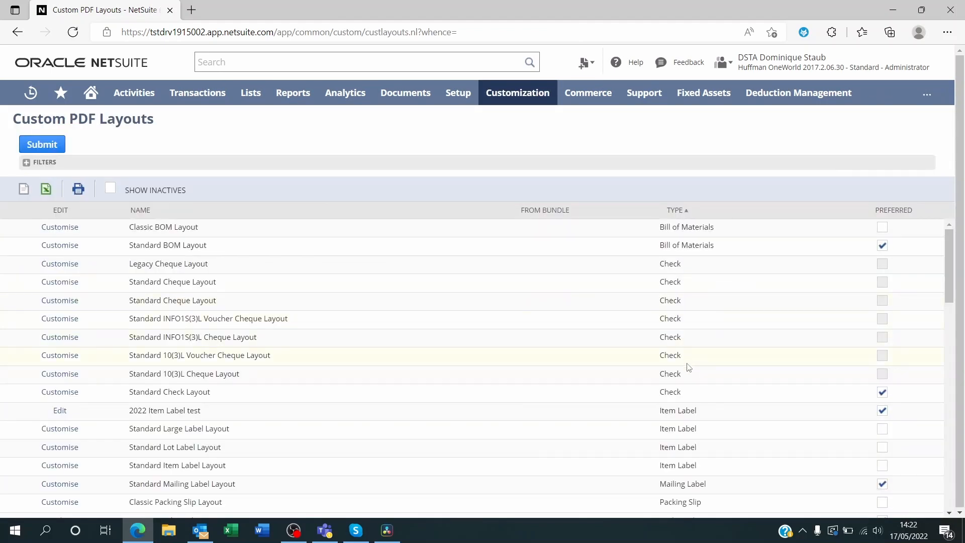
Step: Find the item label layouts in the list and start customising the Standard Item Label Layout
scroll(688, 367, "down", 1)
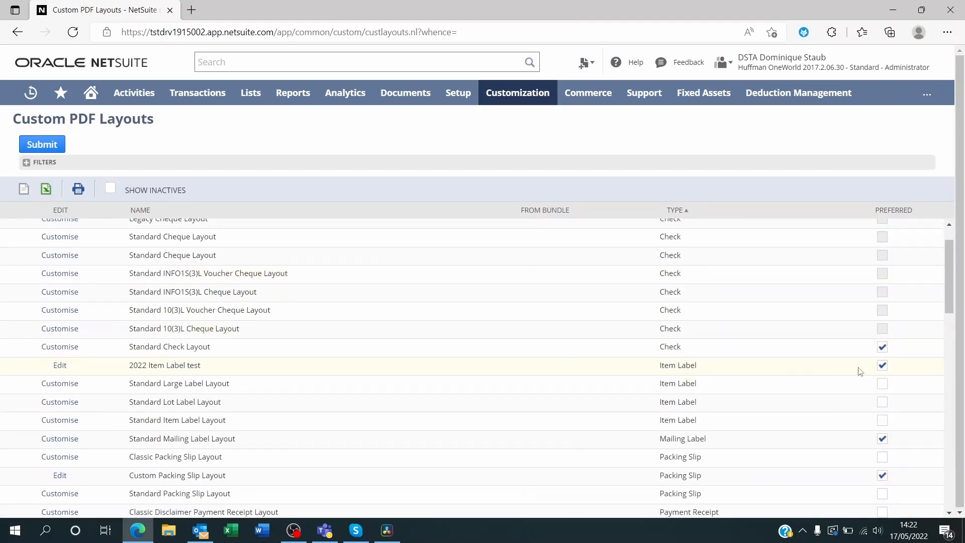
left_click_drag(698, 366, 659, 366)
left_click_drag(215, 370, 129, 372)
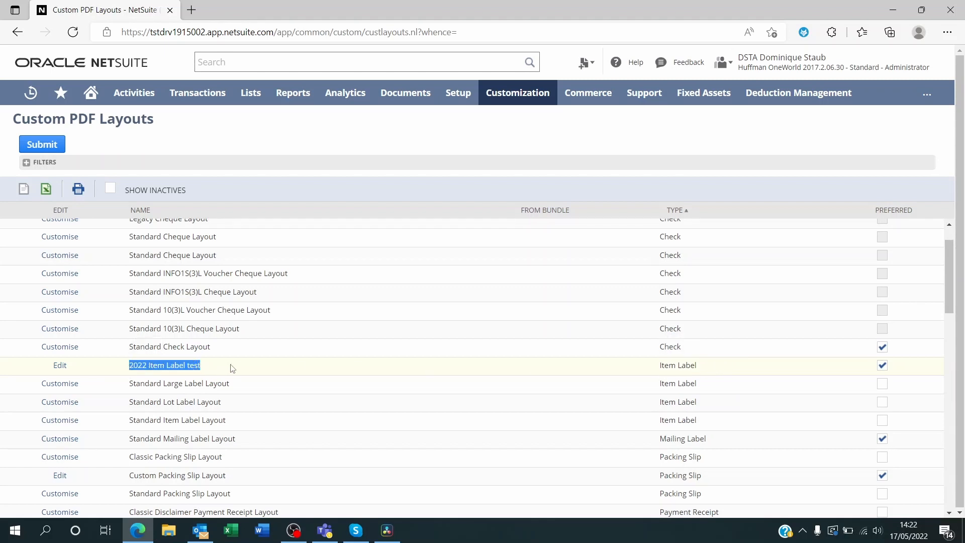
left_click(200, 369)
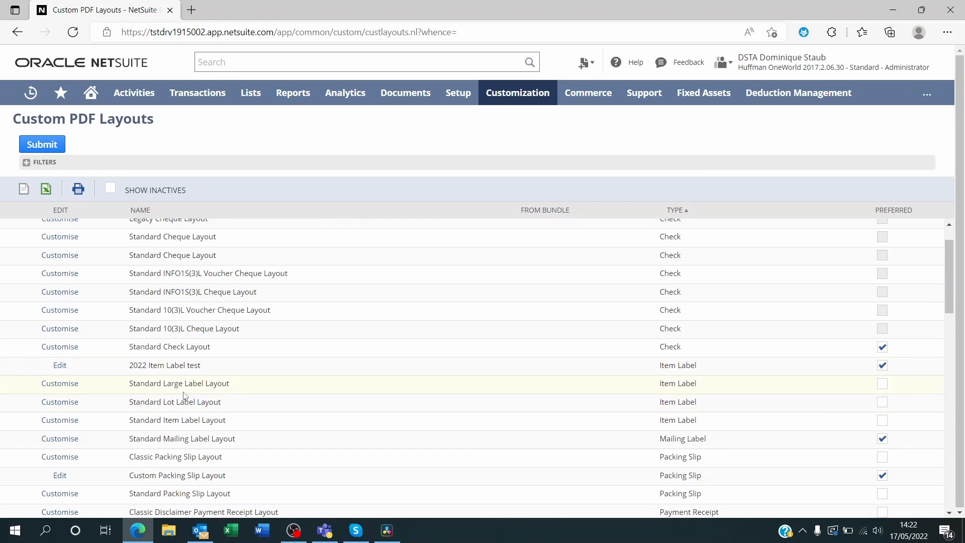
left_click_drag(246, 422, 129, 421)
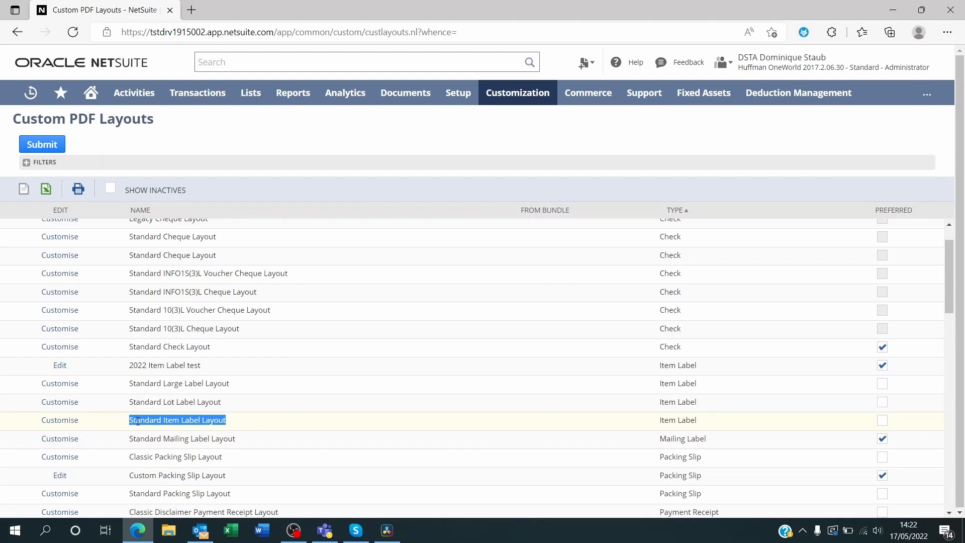
left_click(63, 422)
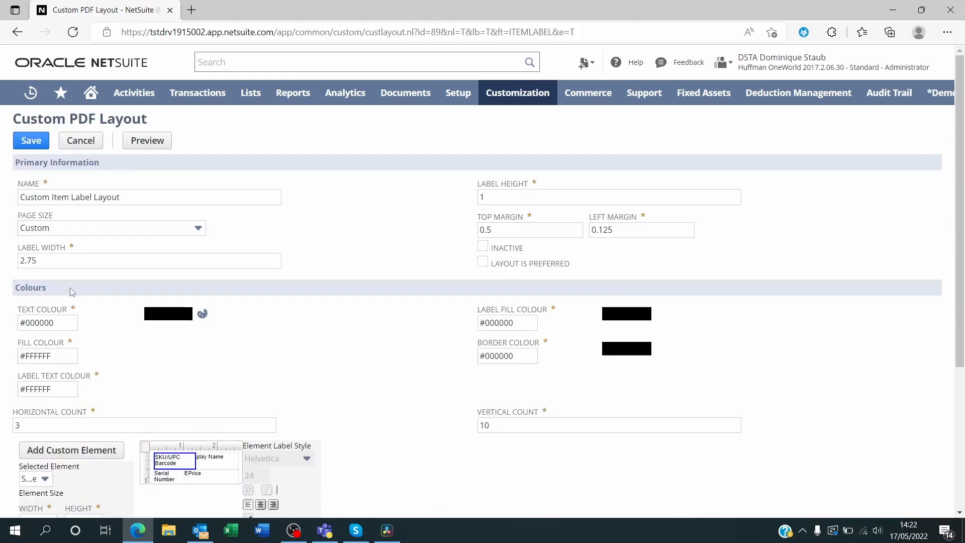
Step: Rename the custom PDF layout as New Item Label Layout
left_click(50, 200)
left_click_drag(49, 198, 17, 201)
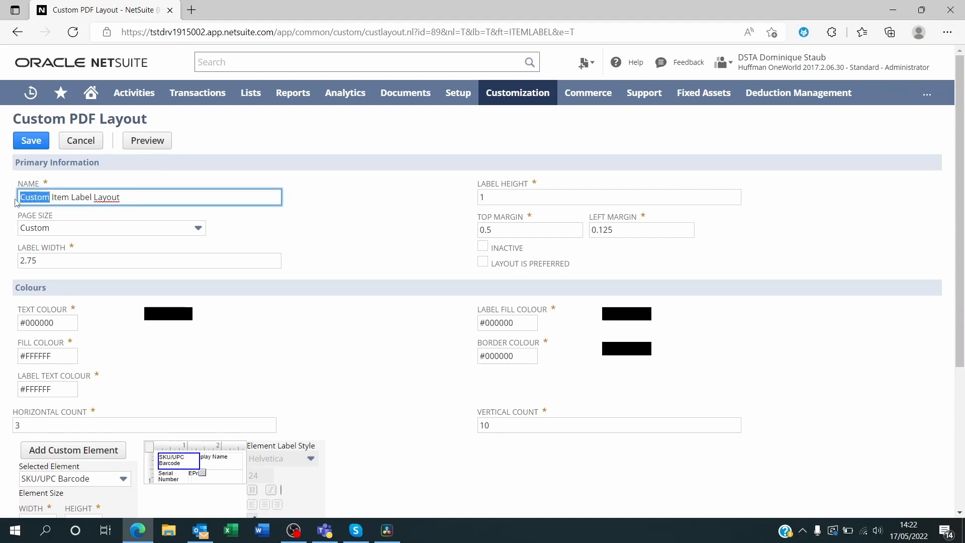
type("N")
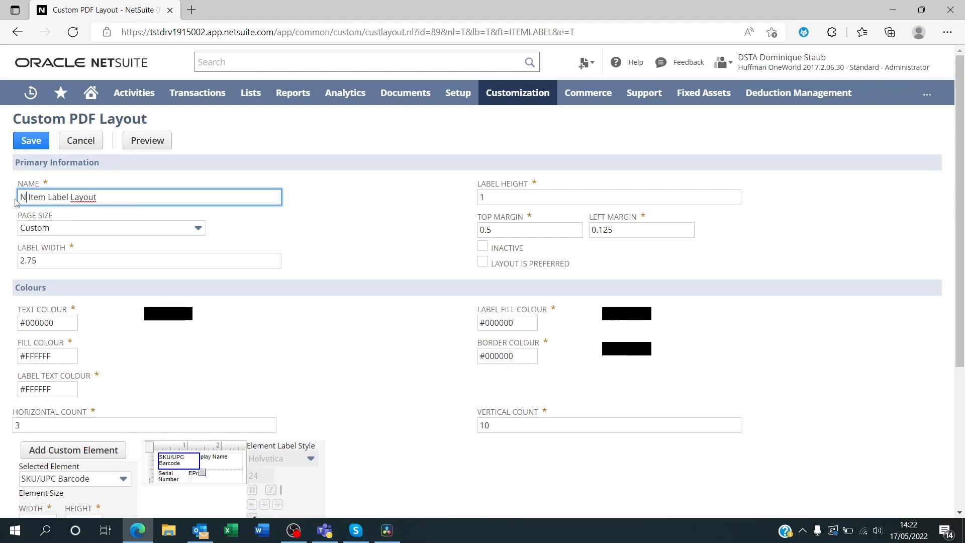
type("ew")
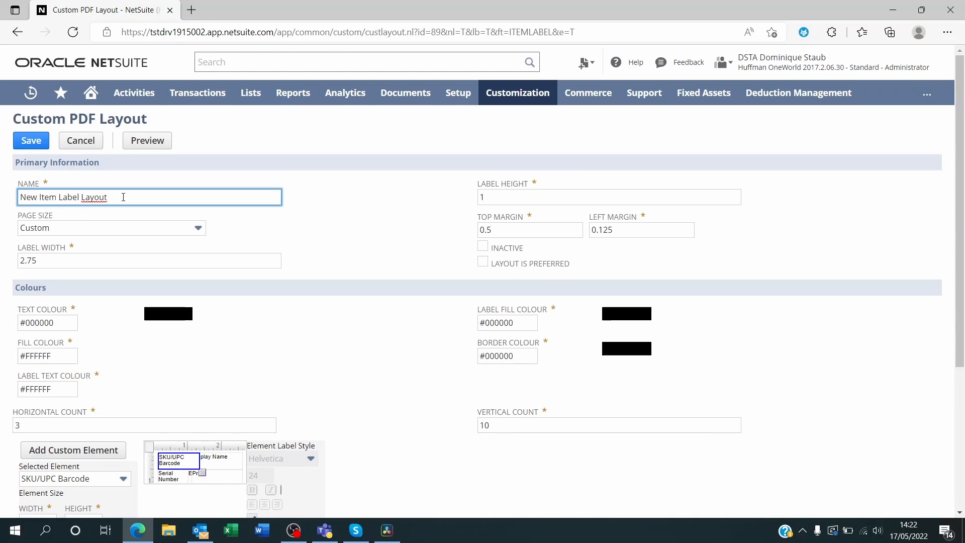
left_click(361, 219)
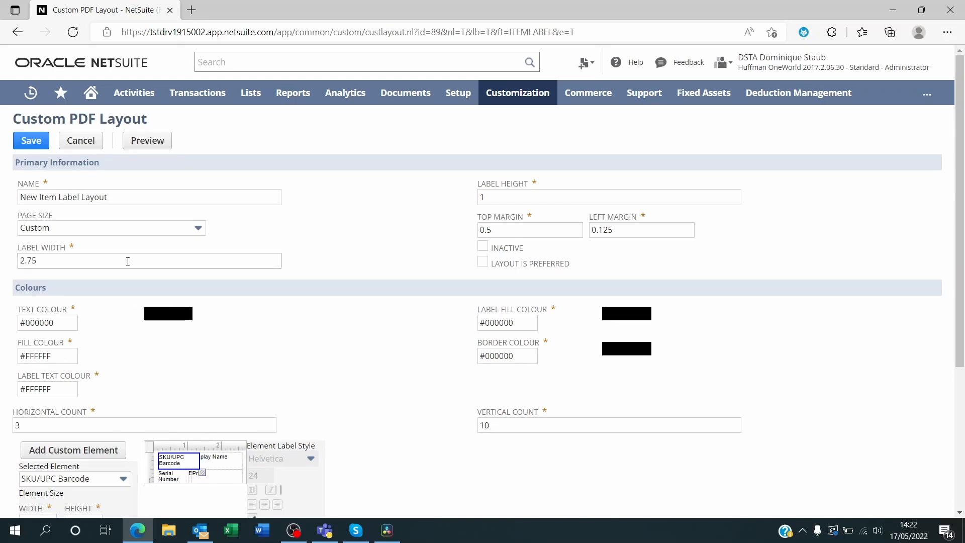
Step: Shrink the Display Name element in the label design until it takes up practically no space
scroll(241, 315, "down", 3)
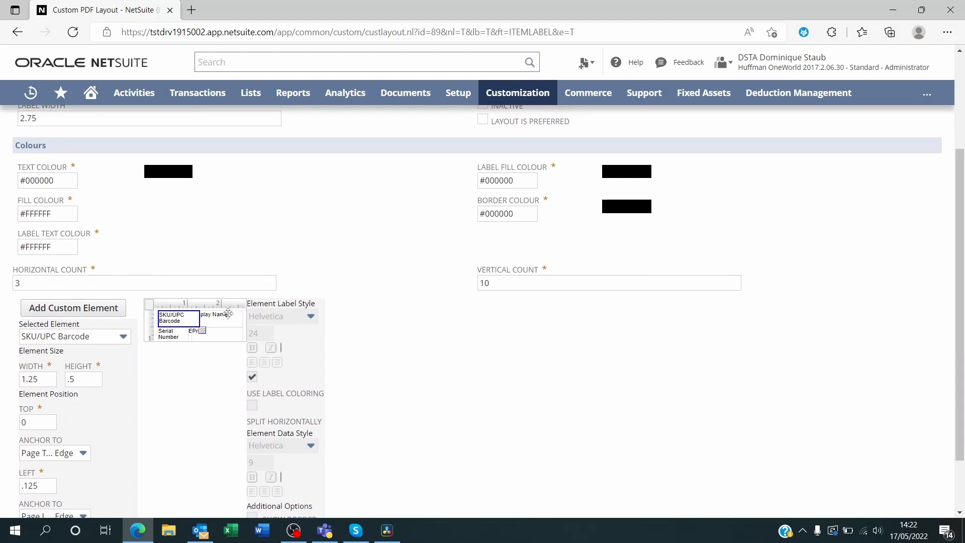
left_click(228, 314)
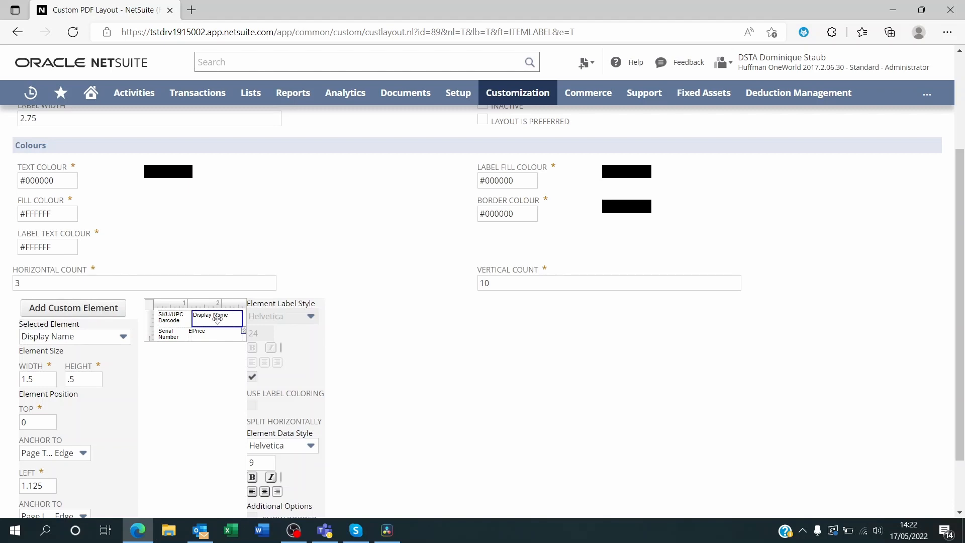
scroll(239, 336, "down", 2)
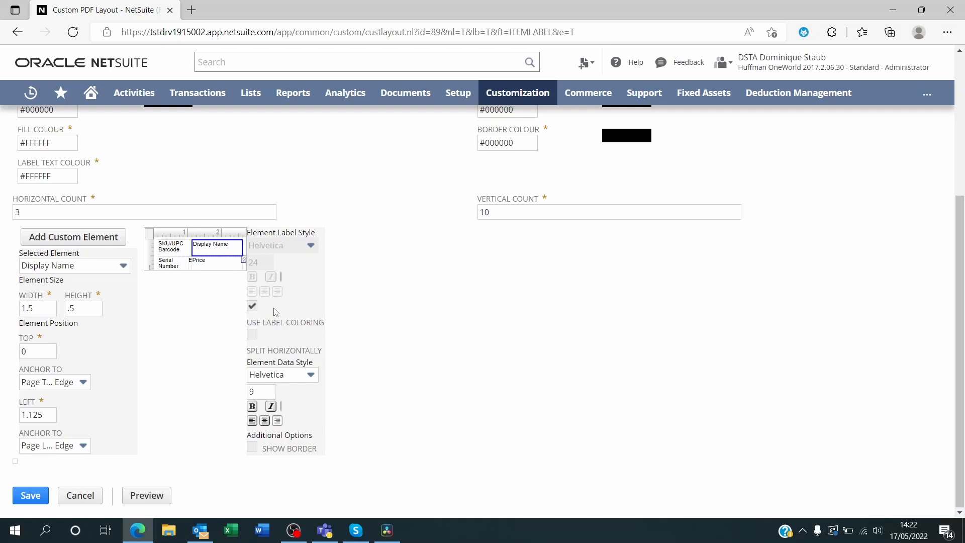
scroll(342, 434, "up", 6)
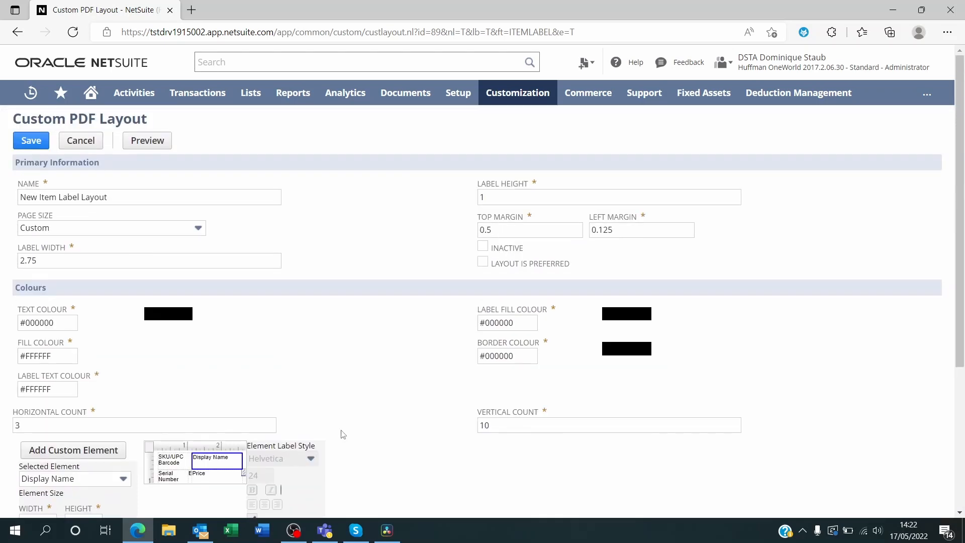
scroll(342, 434, "down", 6)
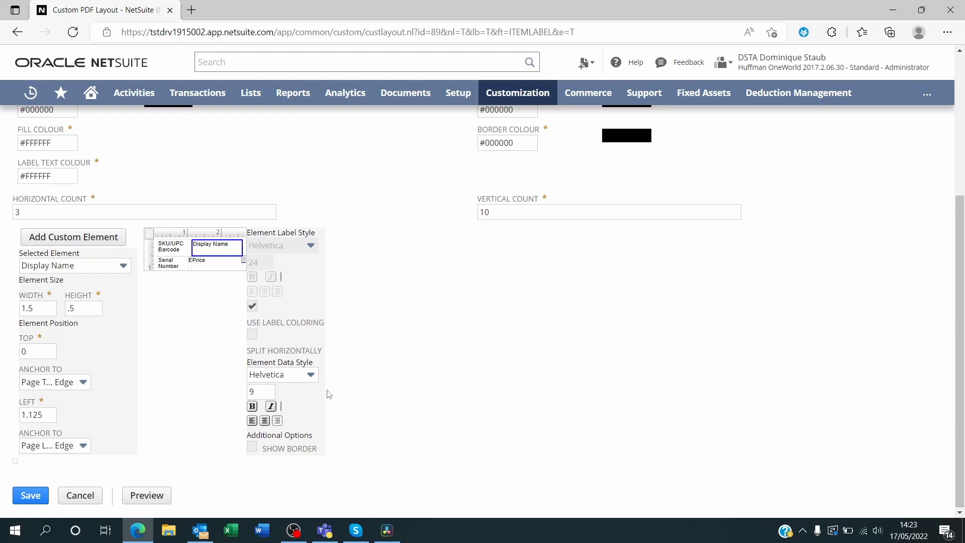
left_click_drag(244, 263, 194, 244)
Step: Widen the SKU/UPC Barcode element to about 2.625 by 0.4375, and place the Serial Number Barcode above it at about 2.5625 by 0.3125
left_click(175, 244)
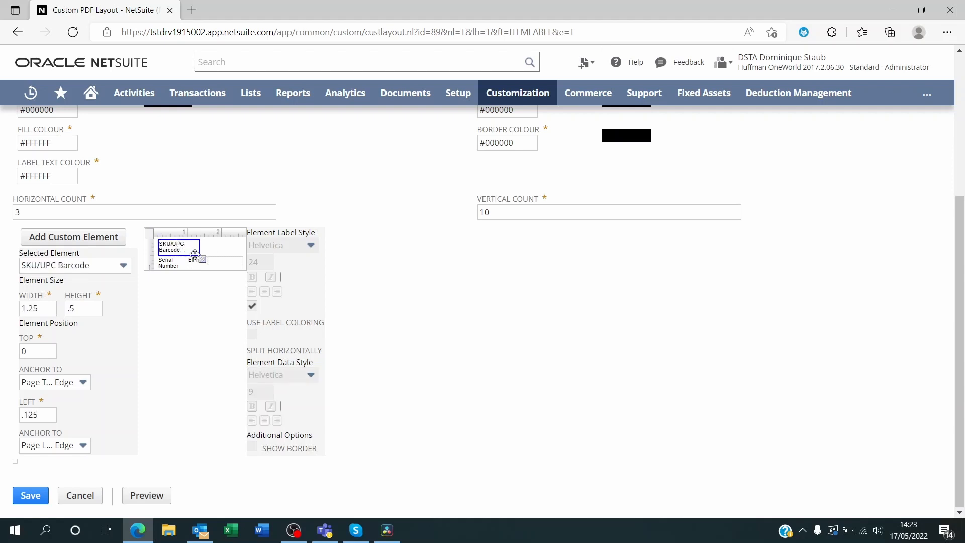
left_click_drag(217, 256, 247, 256)
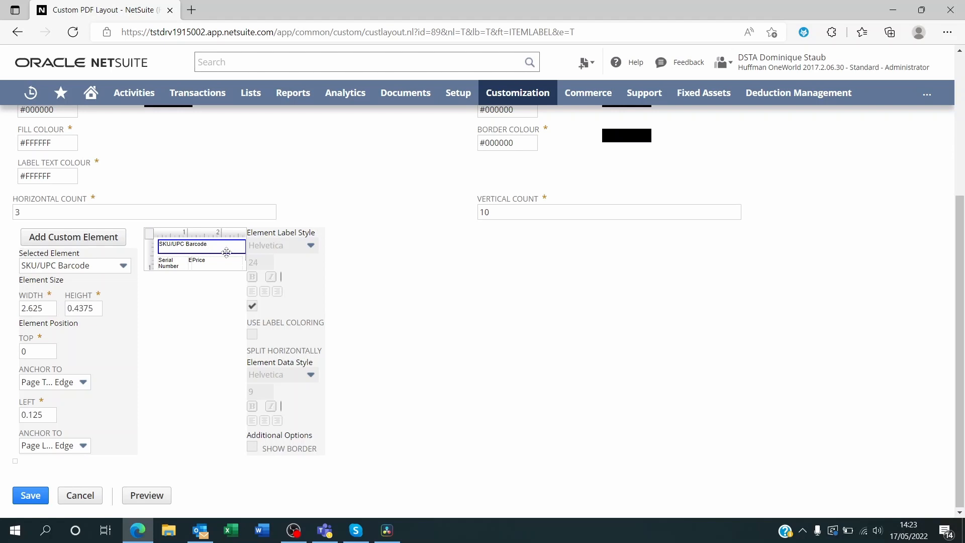
mouse_move(230, 246)
left_mouse_down()
mouse_move(236, 256)
mouse_move(179, 247)
mouse_move(224, 259)
mouse_move(248, 258)
mouse_move(245, 249)
left_mouse_up()
left_click(176, 265)
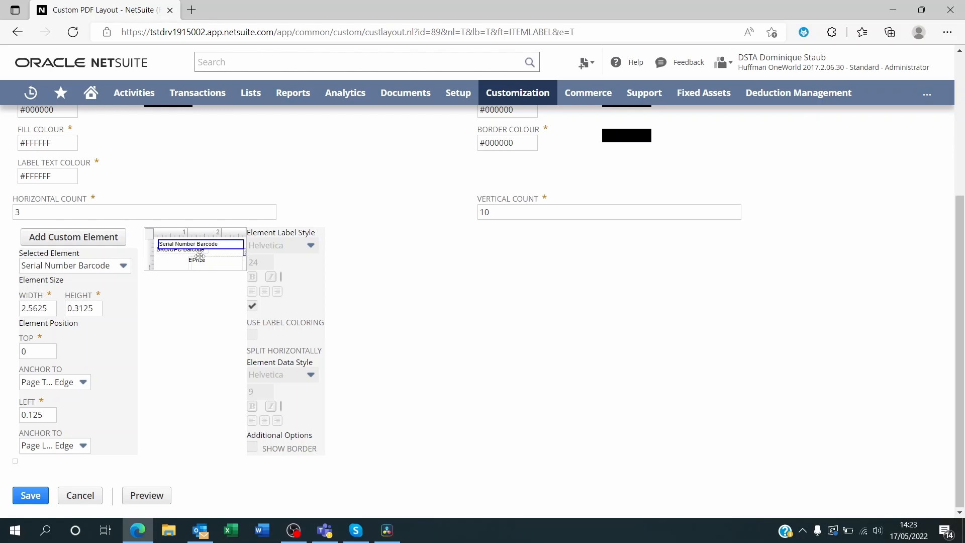
Step: Shrink the Price and Expiration Date elements in the label design until they take up practically no space
left_click(221, 260)
left_click_drag(228, 258, 188, 254)
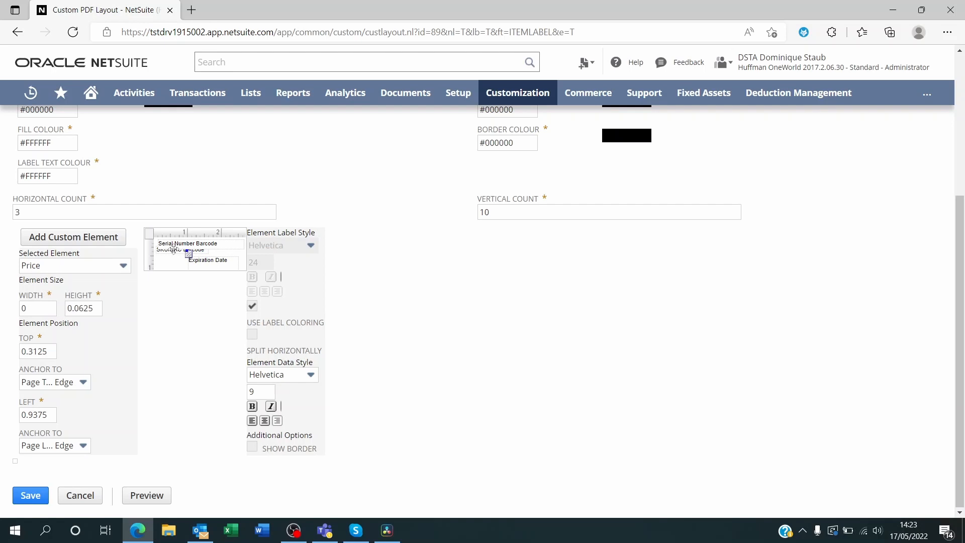
left_click(174, 248)
left_click(171, 252)
left_click(232, 265)
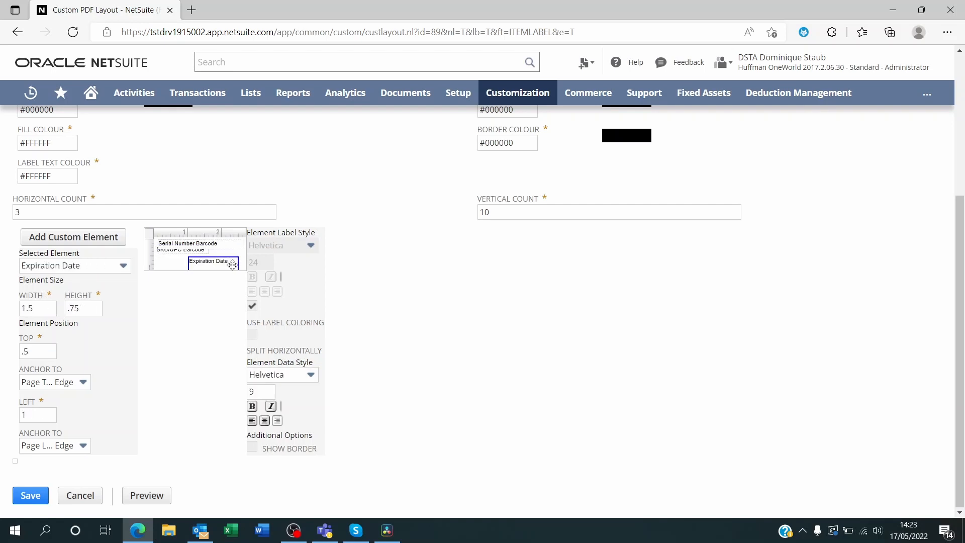
left_click_drag(230, 265, 199, 254)
Step: Resize the SKU/UPC Barcode element to about 1.5625 by 0.25, placed about 0.3125 from the top edge and 0.5625 from the left edge
left_click(166, 245)
left_click(167, 250)
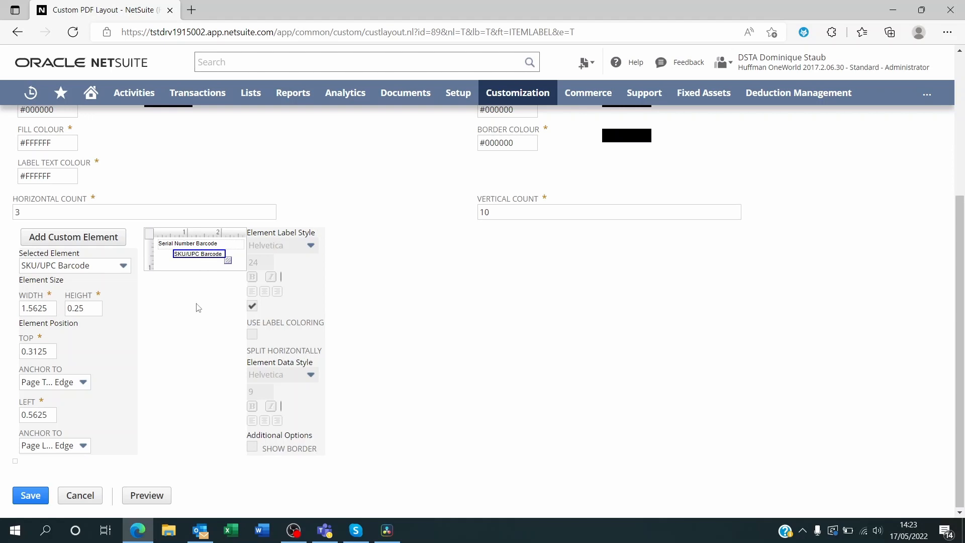
Step: Start a new custom element for the label and fill it with the Display Name (Item) field
left_click(76, 236)
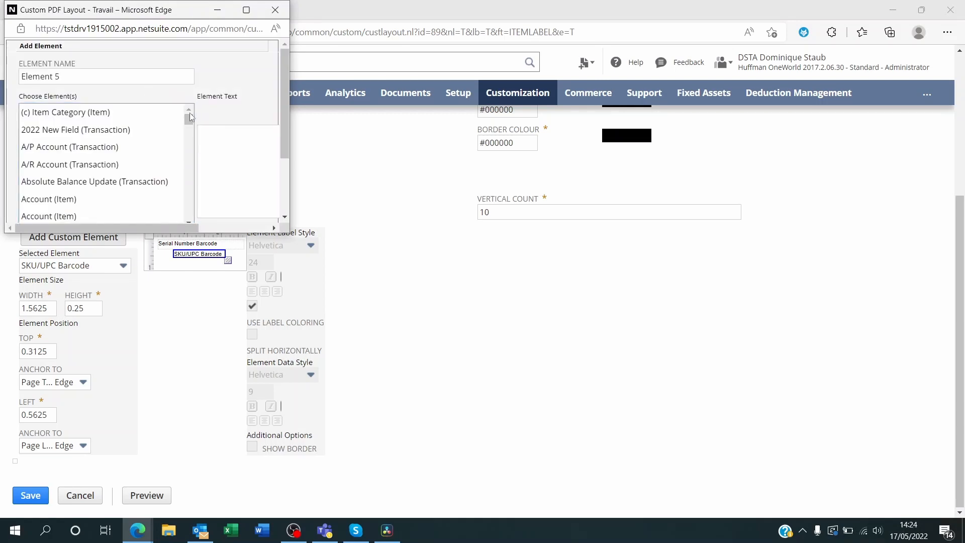
scroll(186, 132, "down", 5)
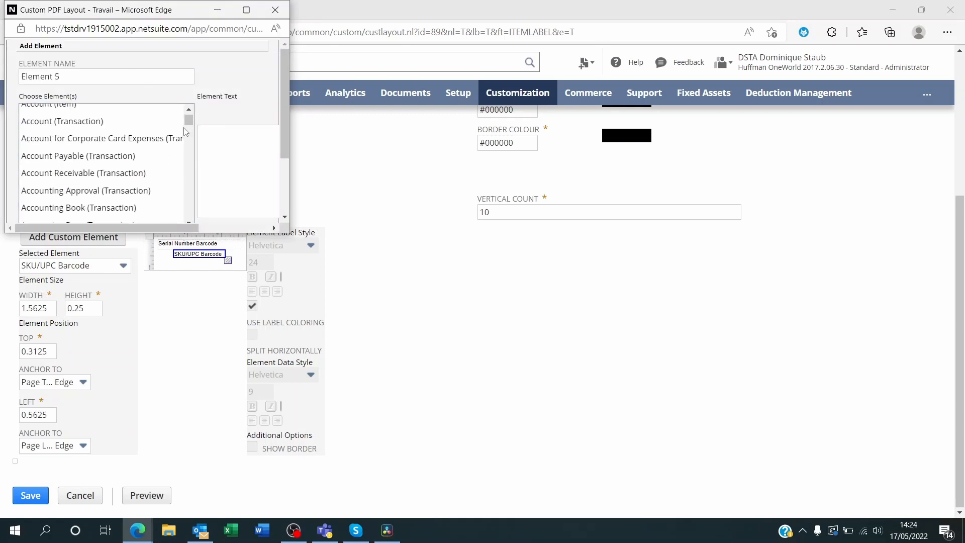
scroll(185, 127, "down", 3)
left_click_drag(189, 123, 196, 153)
scroll(173, 165, "up", 2)
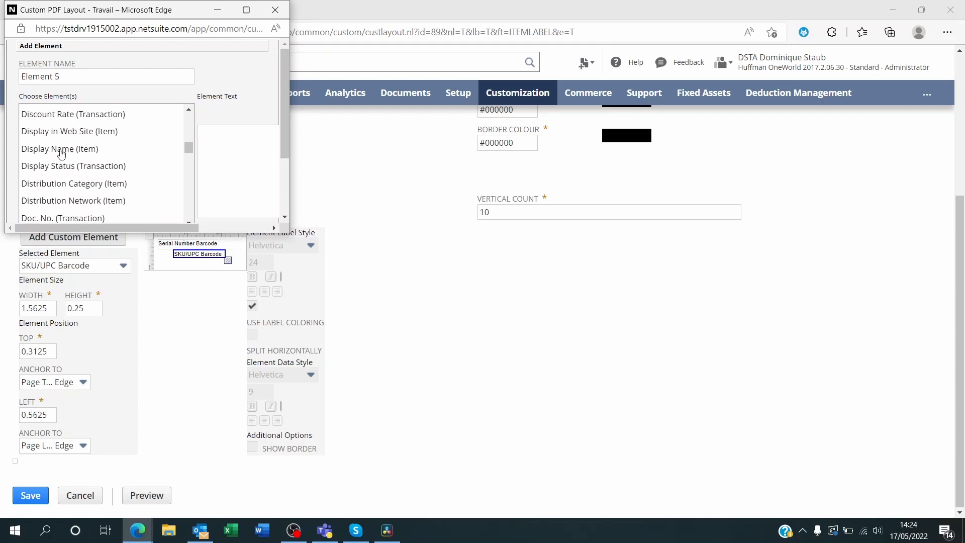
left_click(88, 153)
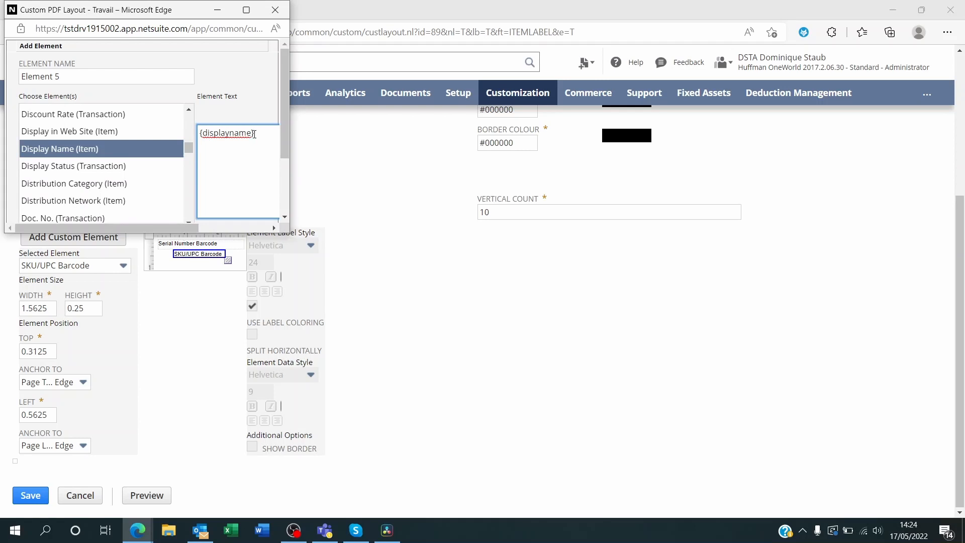
left_click_drag(256, 133, 195, 140)
left_click(256, 157)
Step: Enlarge the Add Element window, enable text wrapping for the new element and add it to the label
left_click_drag(291, 223, 668, 226)
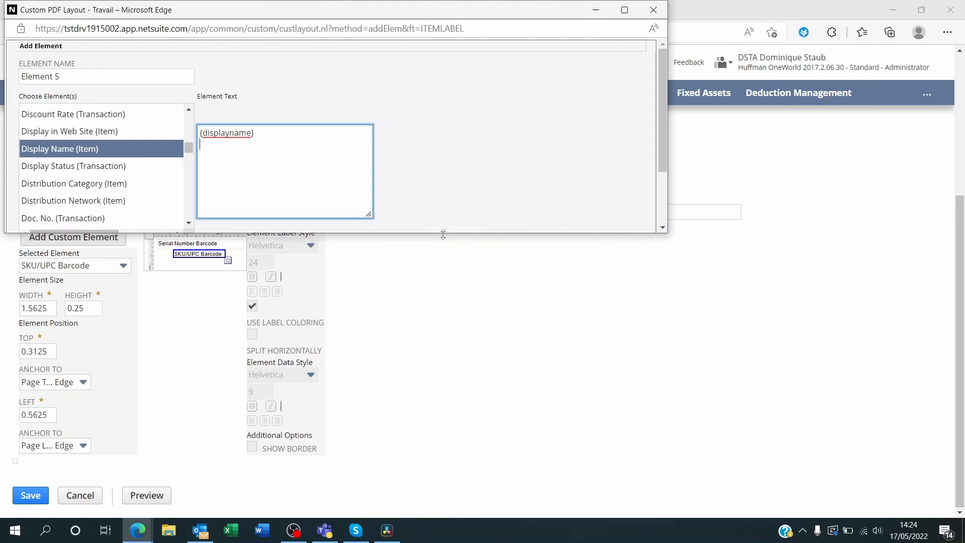
left_click_drag(443, 234, 455, 370)
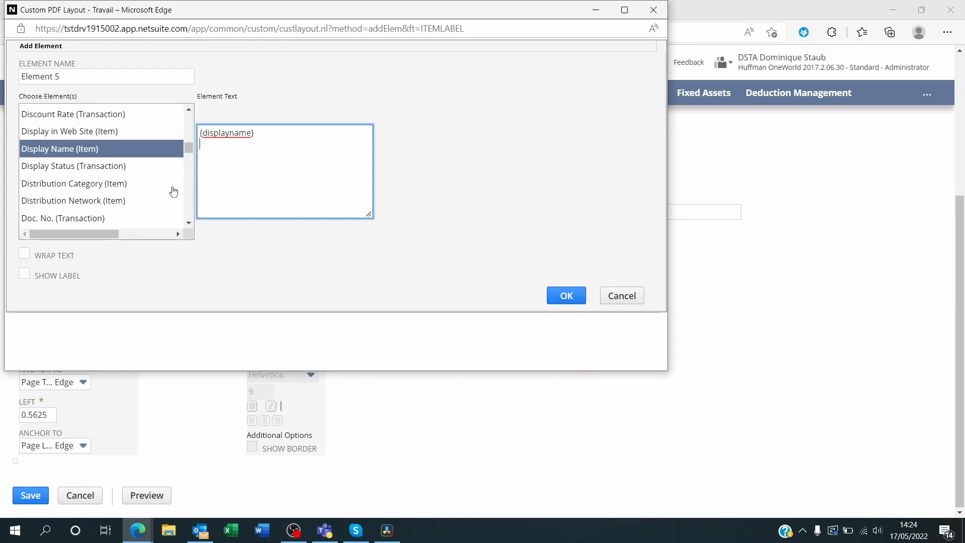
left_click(25, 254)
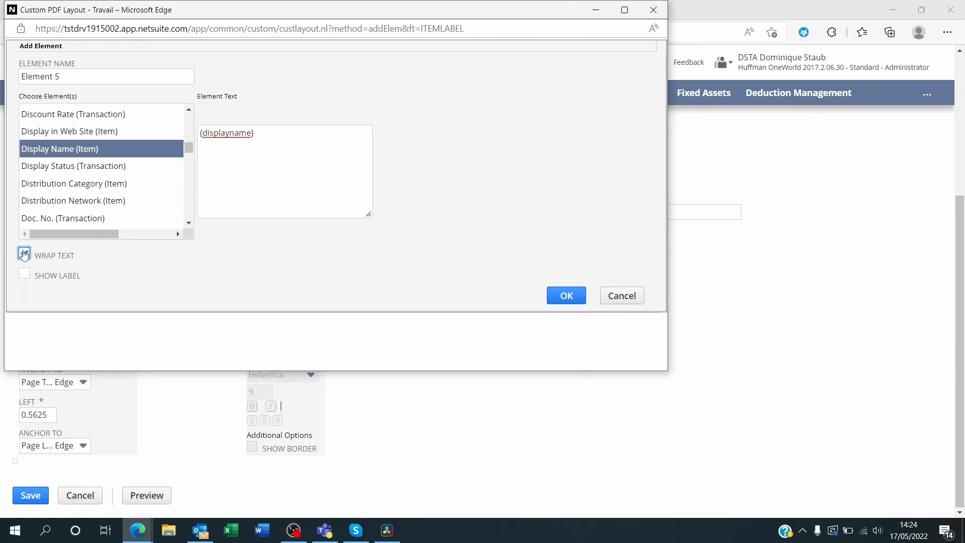
left_click(567, 302)
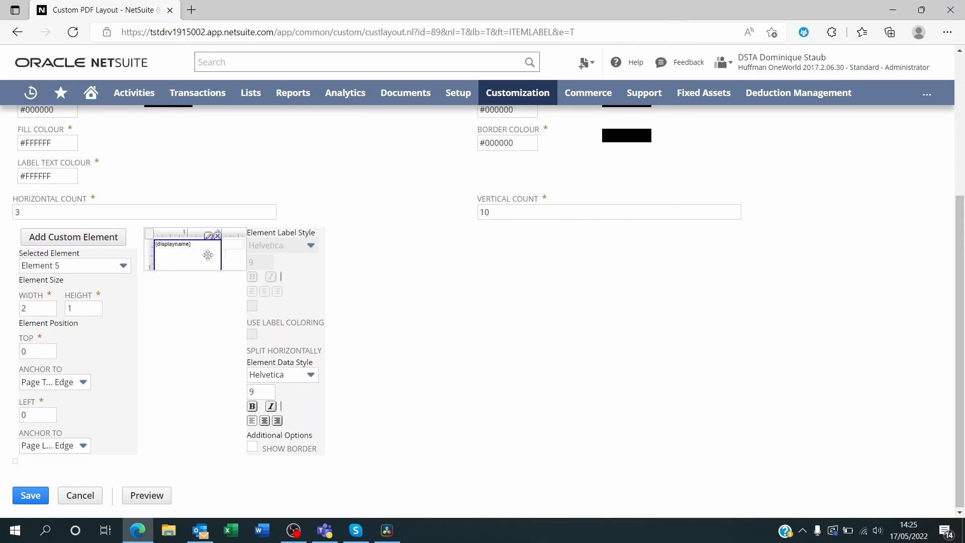
Step: Set the display name element's height to 0.5, then place it below the barcodes at top 0.5, left 0, sized about 2.6875 by 0.4375
mouse_move(190, 247)
left_mouse_down()
mouse_move(210, 252)
mouse_move(191, 254)
left_mouse_up()
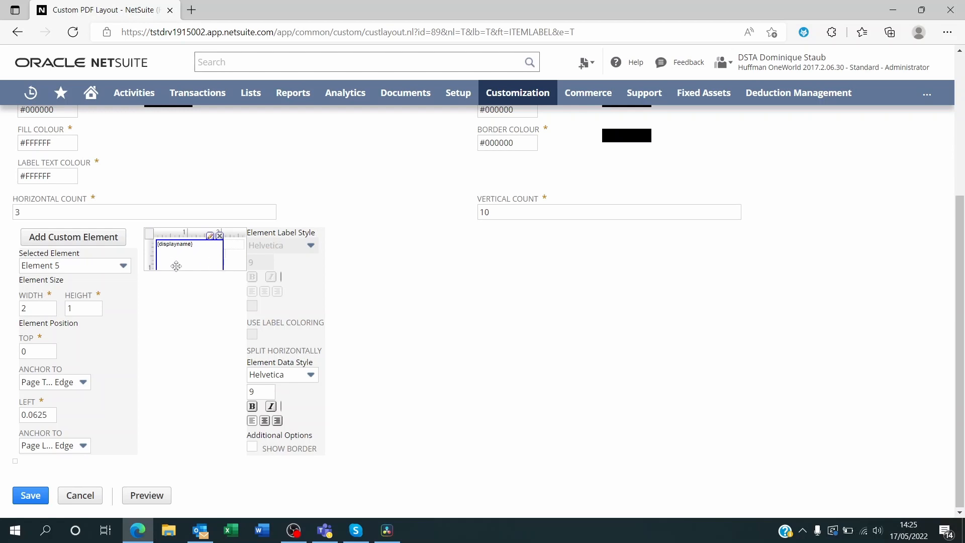
left_click(83, 308)
left_click_drag(70, 309, 57, 309)
type("0.5")
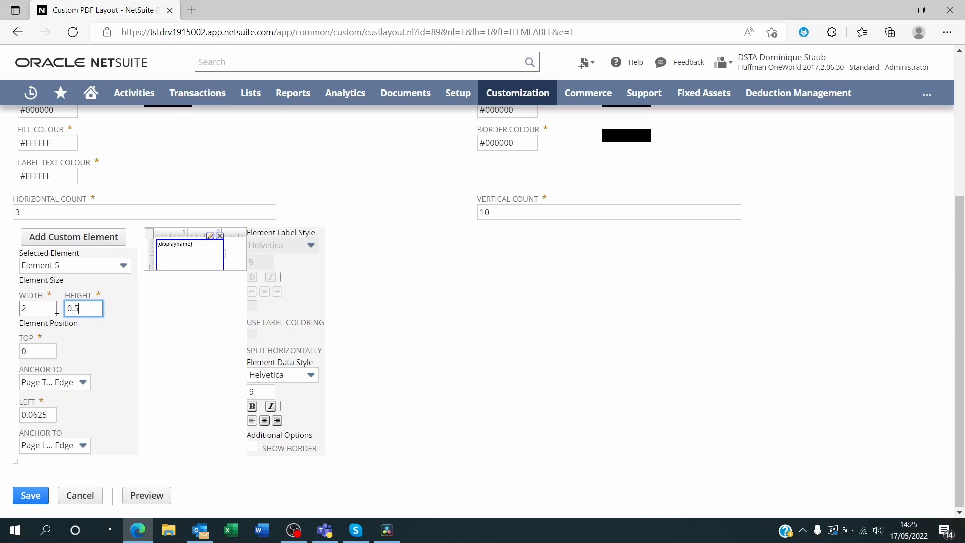
left_click(210, 332)
mouse_move(199, 249)
left_mouse_down()
mouse_move(207, 263)
mouse_move(198, 258)
mouse_move(249, 264)
mouse_move(206, 261)
left_mouse_up()
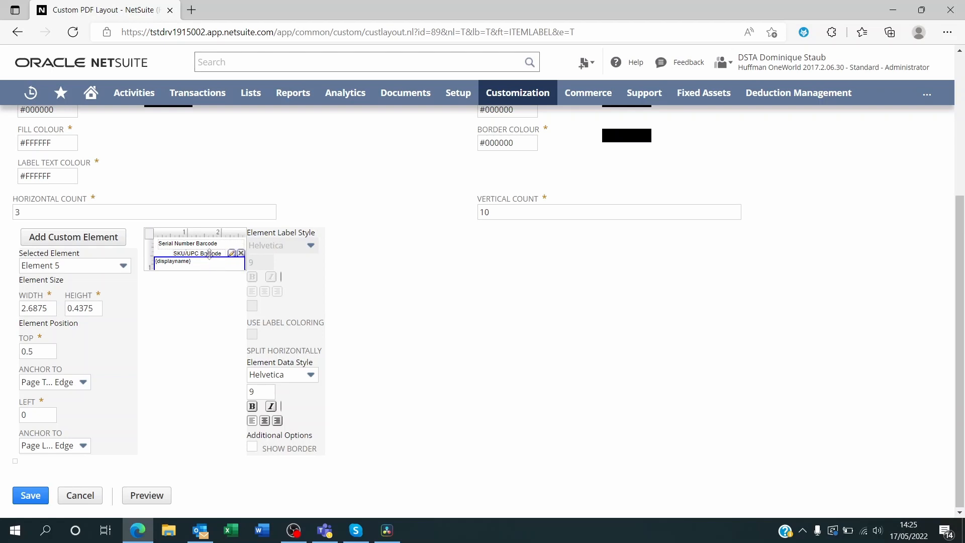
Step: Inspect the size and position of the SKU/UPC Barcode and Serial Number Barcode elements
left_click(210, 253)
left_click(190, 243)
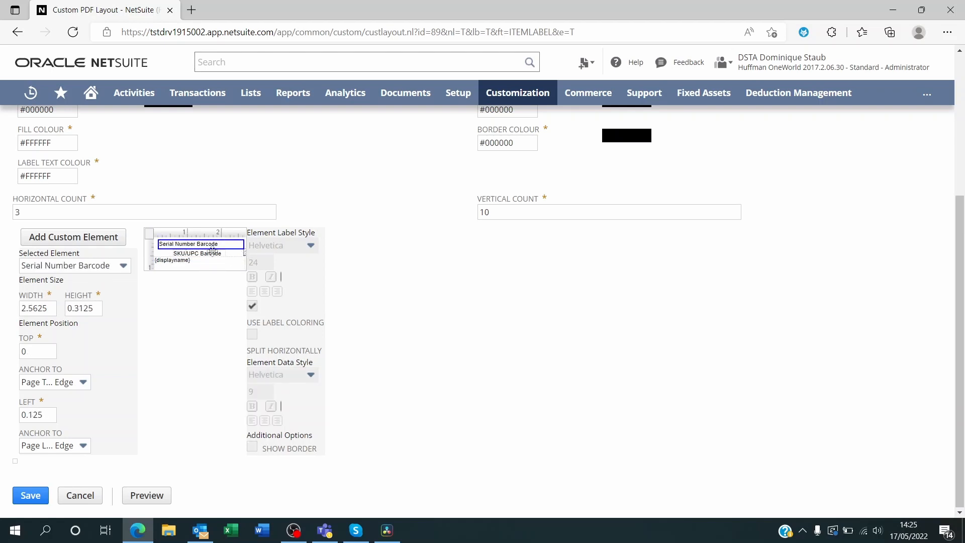
Step: Place the SKU/UPC Barcode element at top 0.3125, left 0.5, and lower the display name element to top 0.5625
left_click(212, 252)
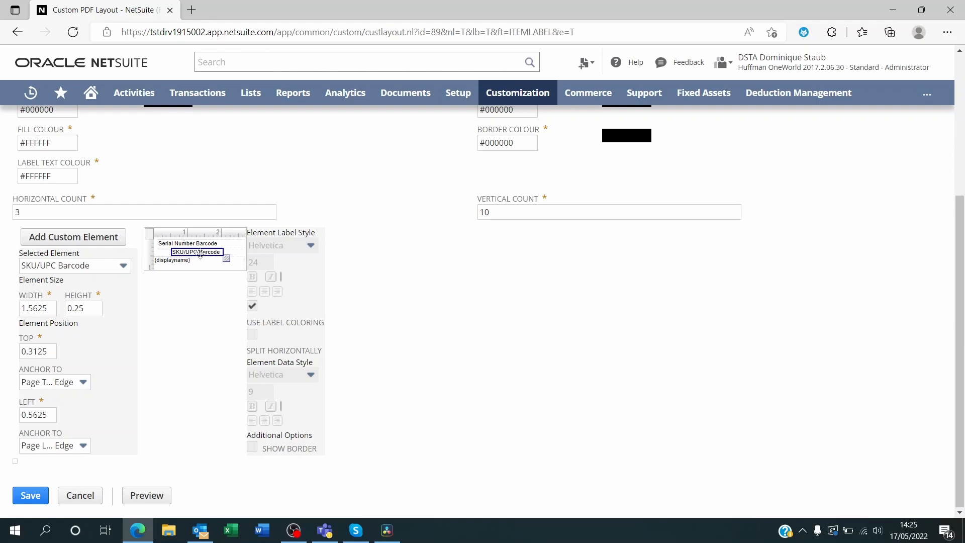
left_click_drag(200, 253, 202, 264)
left_click(201, 261)
left_click(205, 253)
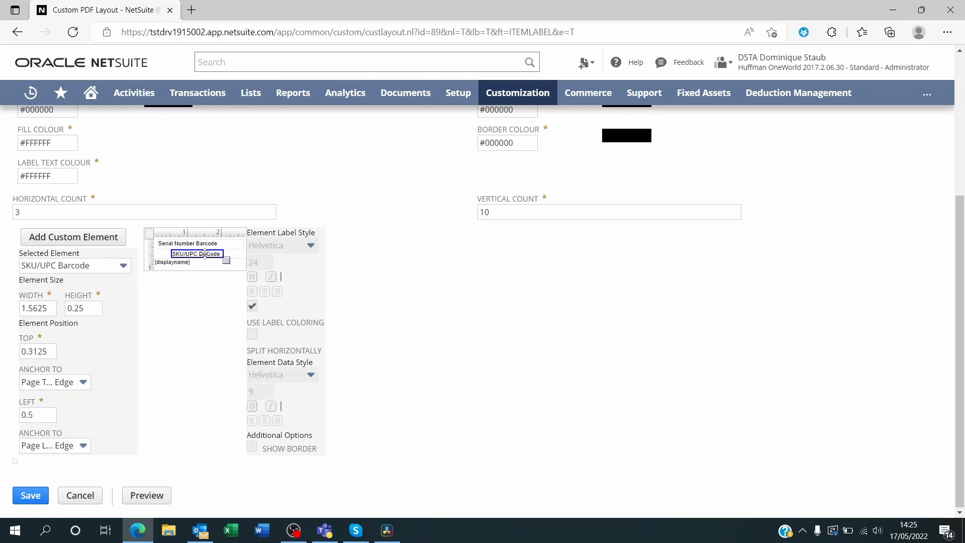
left_click(197, 243)
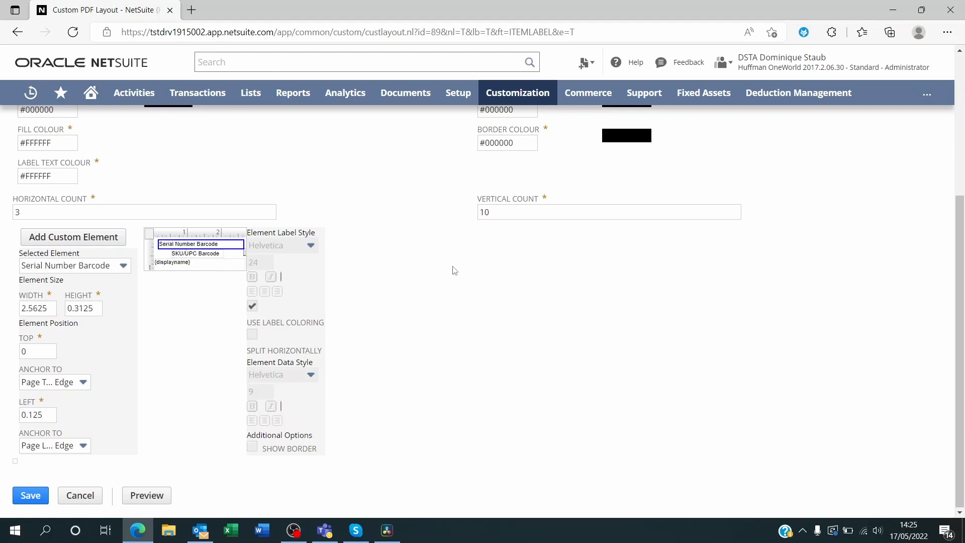
Step: Set the display name element's data font to Times-Roman and save the label layout
left_click(184, 263)
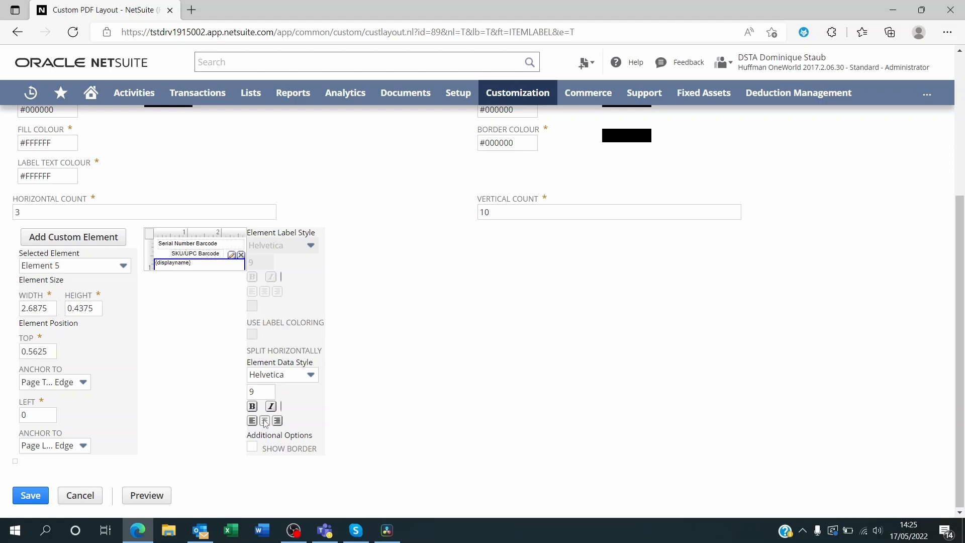
left_click(270, 374)
left_click_drag(314, 450, 330, 483)
left_click(274, 452)
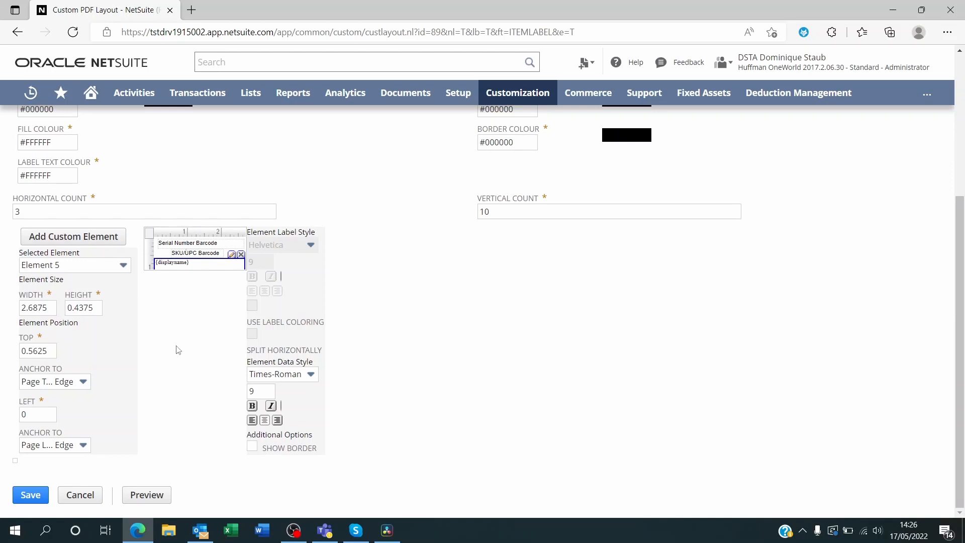
left_click(29, 496)
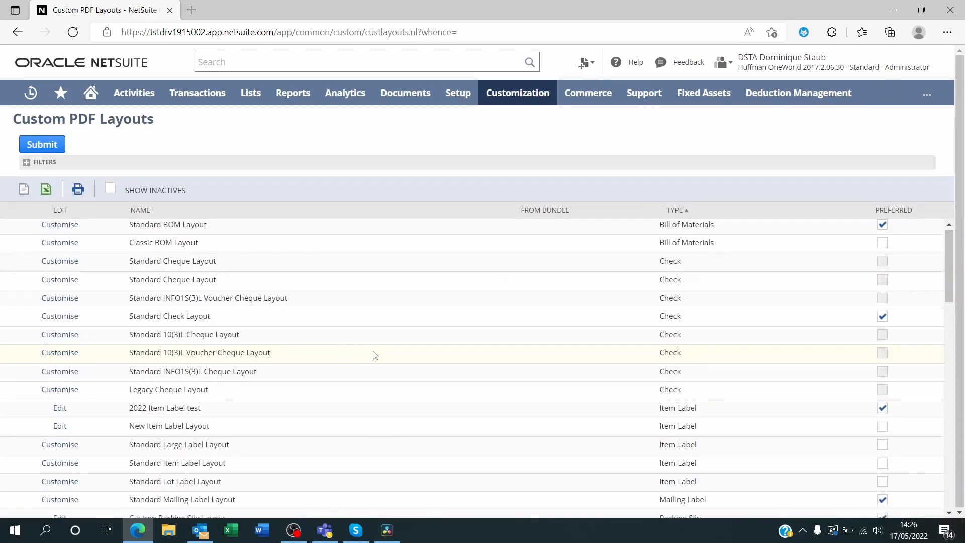
Step: Make New Item Label Layout the preferred item label layout and submit the change
scroll(375, 356, "down", 3)
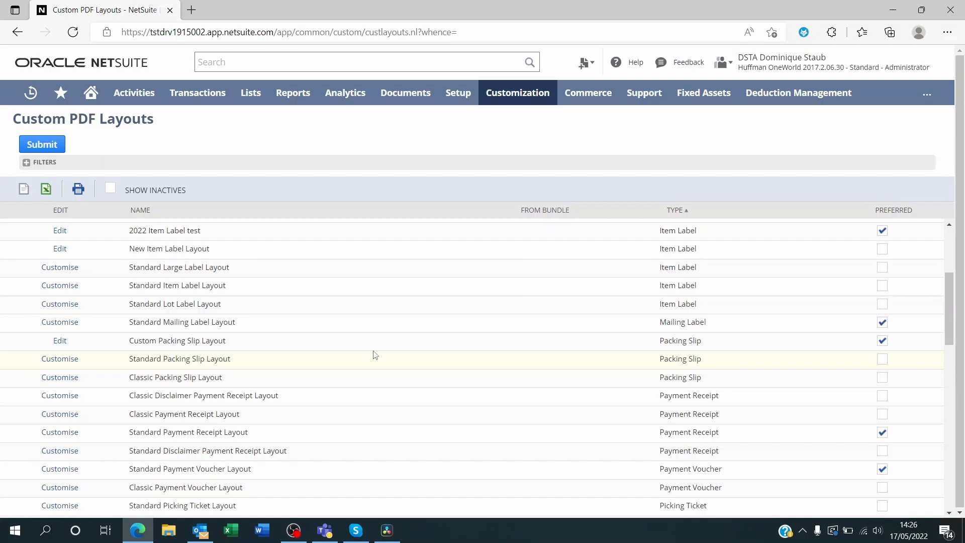
scroll(375, 356, "up", 2)
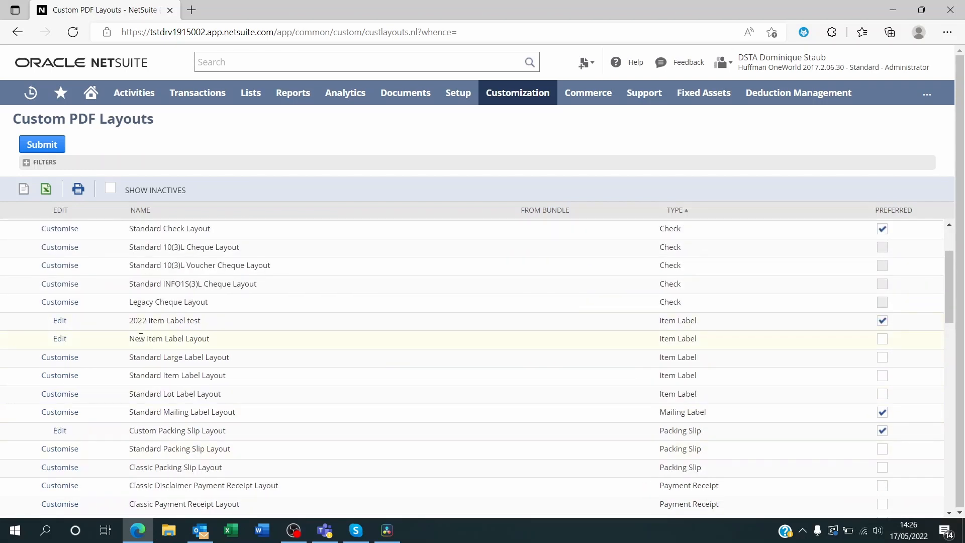
left_click(882, 339)
left_click(43, 144)
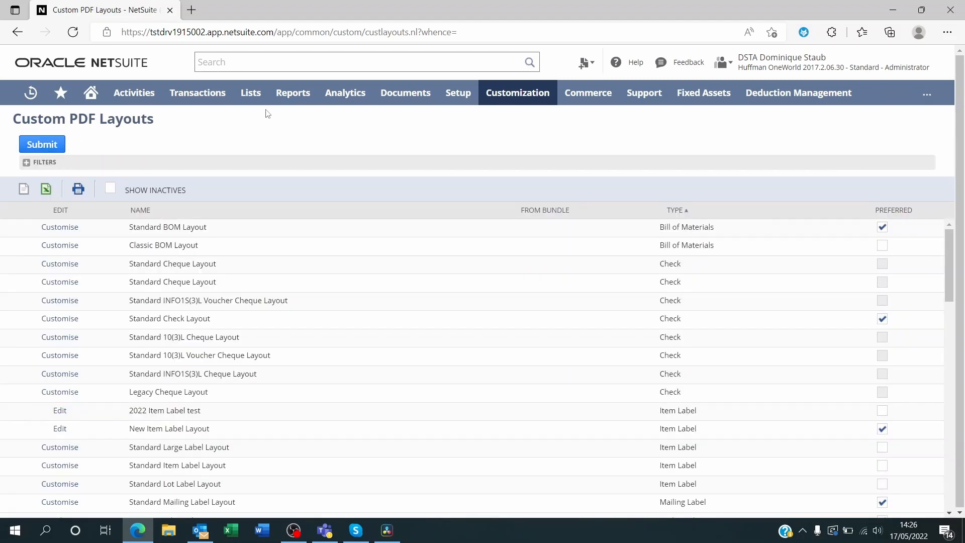
Step: Open the recently viewed inventory item record 100 Pack CD-R 80 minute 700 MB
mouse_move(30, 94)
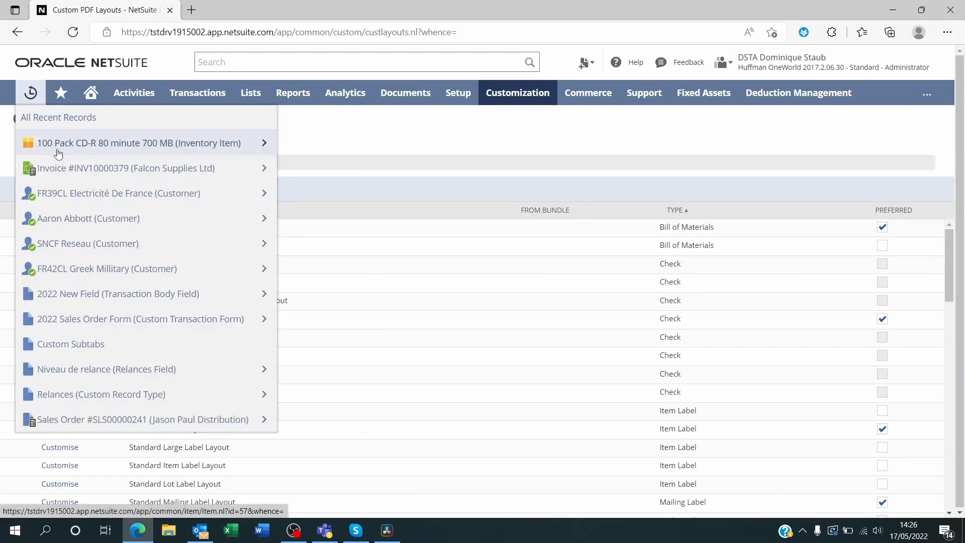
mouse_move(72, 149)
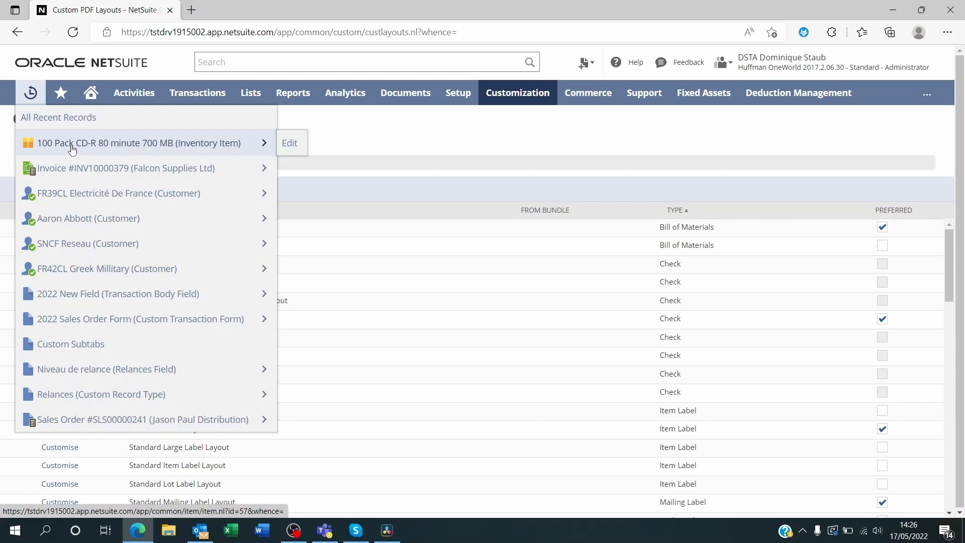
left_click(72, 149)
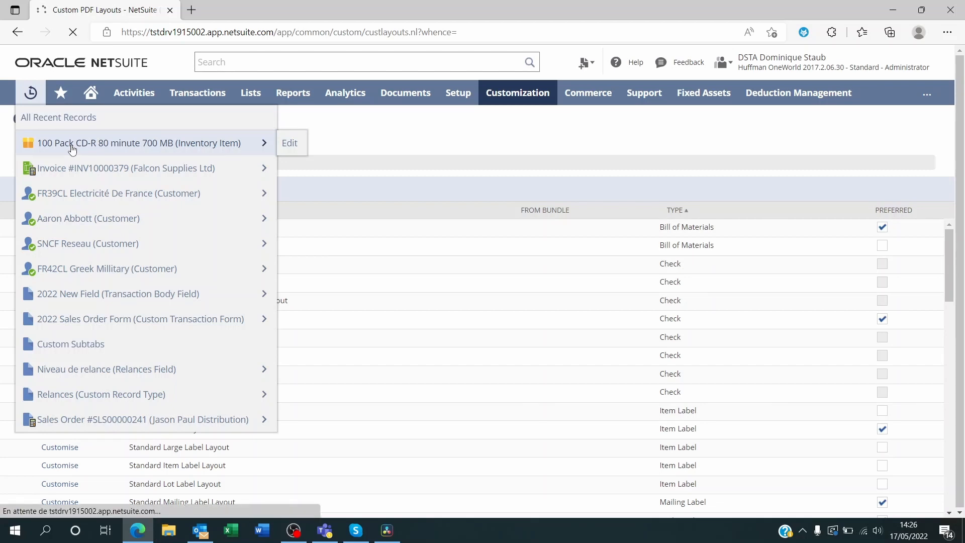